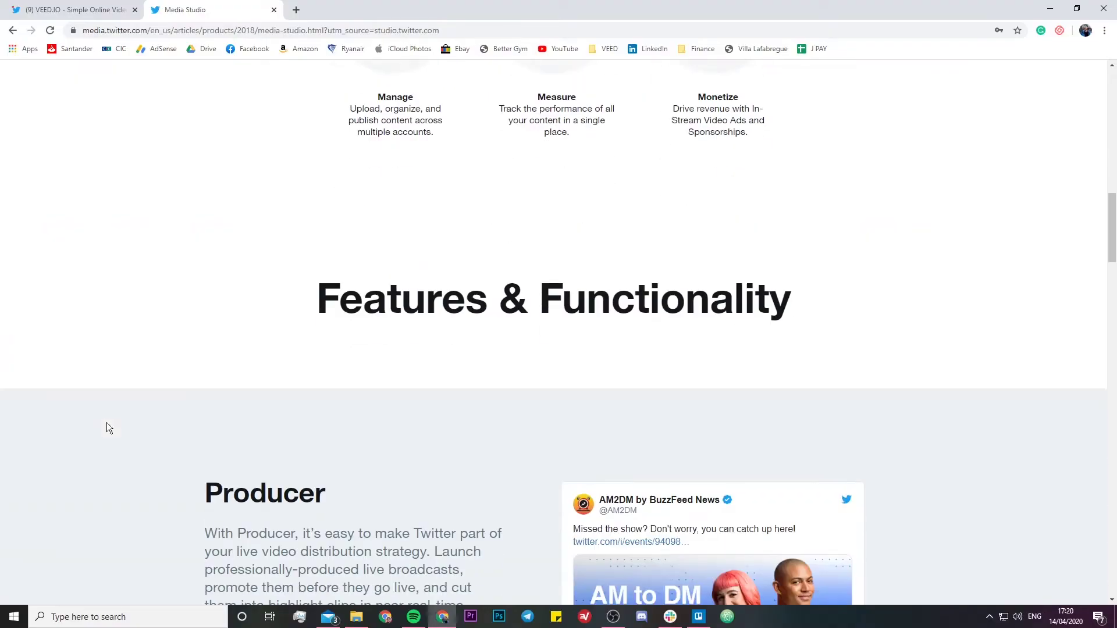
pyautogui.scroll(-2, 106, 428)
pyautogui.scroll(8, 106, 427)
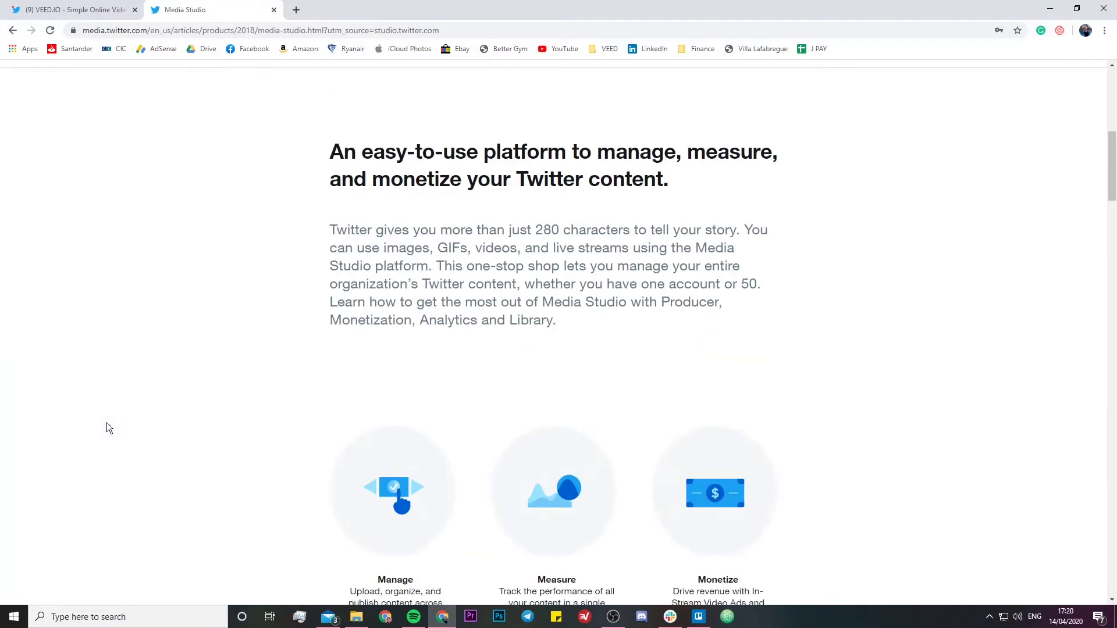
pyautogui.scroll(7, 107, 428)
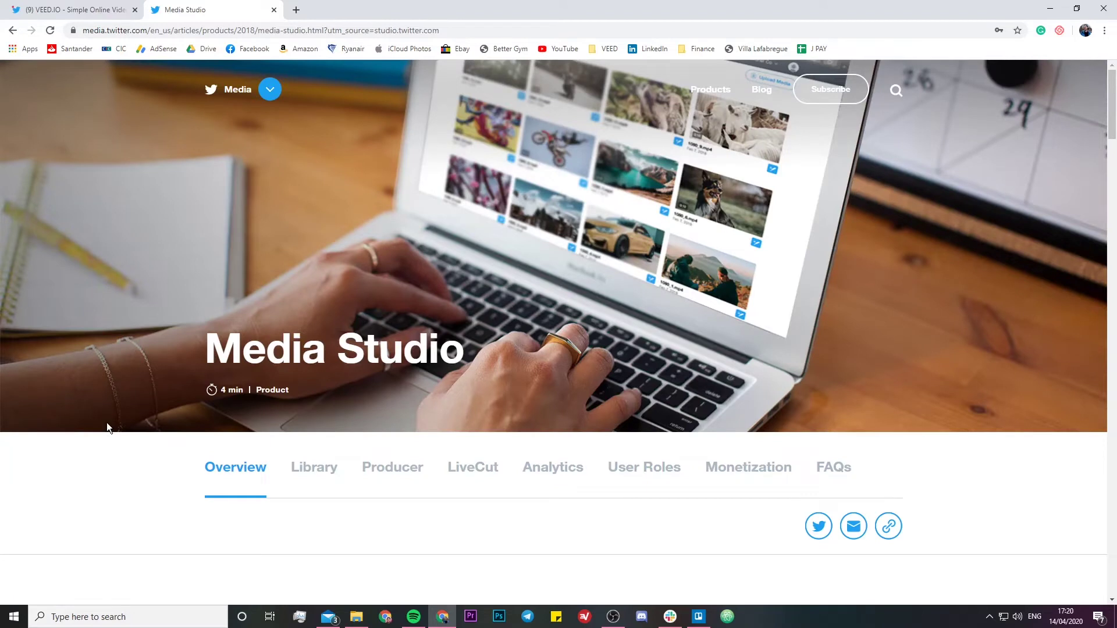
pyautogui.scroll(-3, 107, 424)
pyautogui.scroll(-3, 107, 423)
pyautogui.scroll(-4, 106, 424)
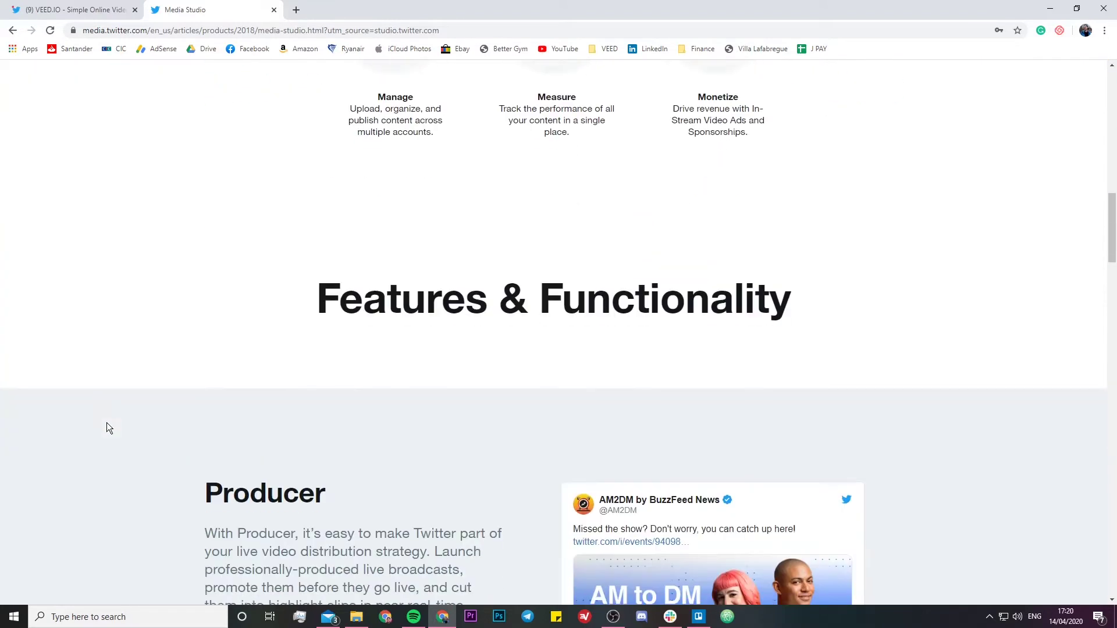
pyautogui.scroll(-5, 107, 428)
pyautogui.scroll(-5, 107, 428)
pyautogui.scroll(-5, 108, 428)
pyautogui.scroll(-5, 107, 428)
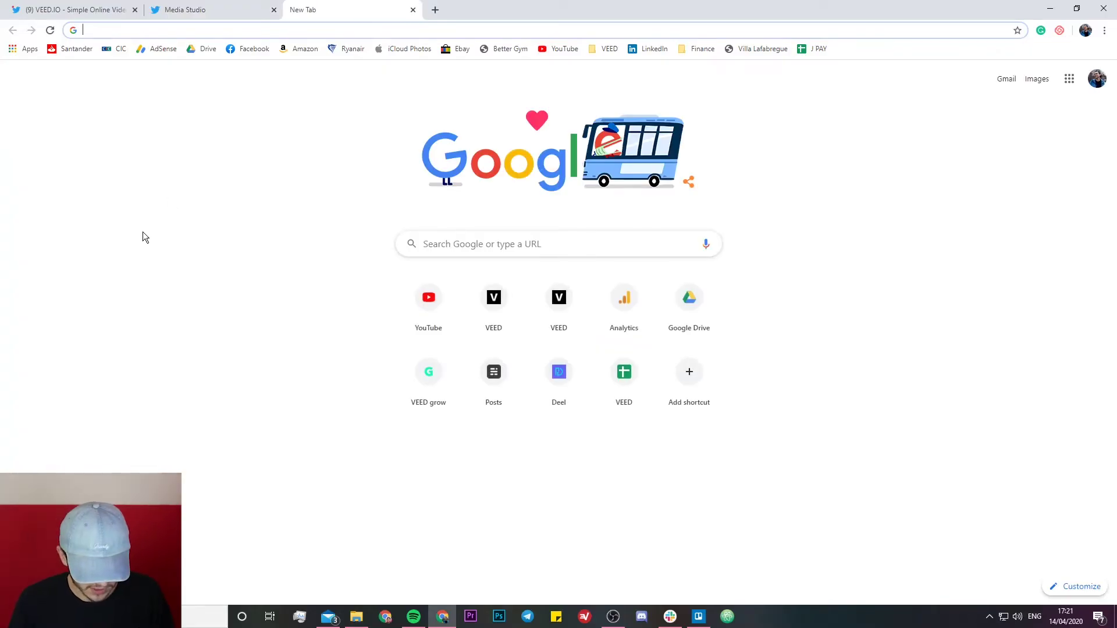
pyautogui.write('veed.io')
# - Load veed.io in a new browser tab to reach the VEED projects page
pyautogui.press('Return')
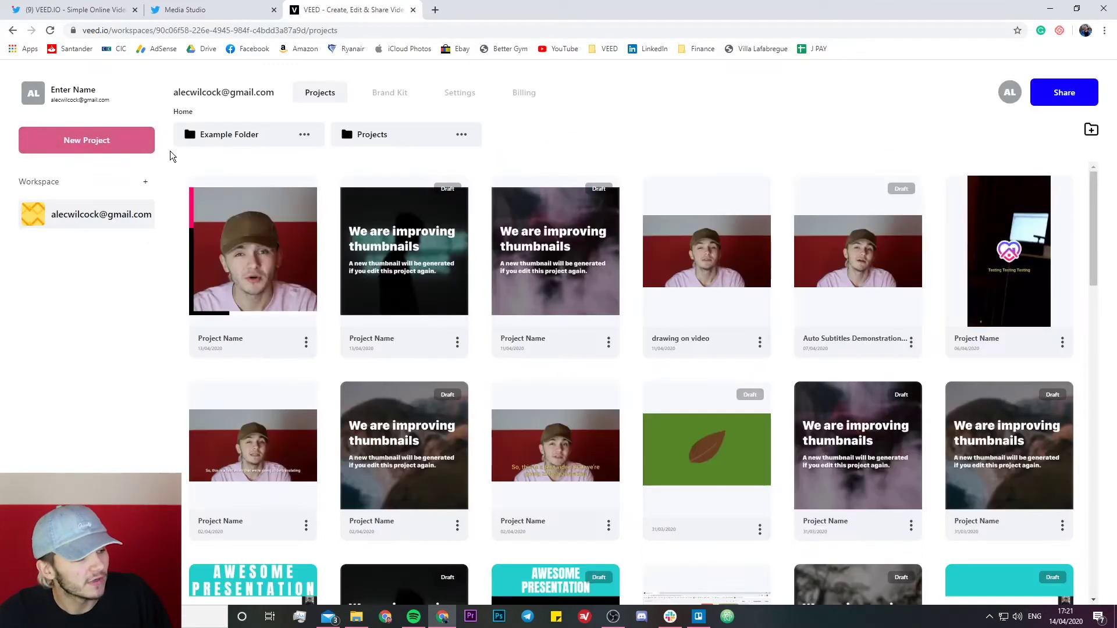
# - Create a new project and upload Translation Test Video.mp4 into the editor
pyautogui.click(93, 140)
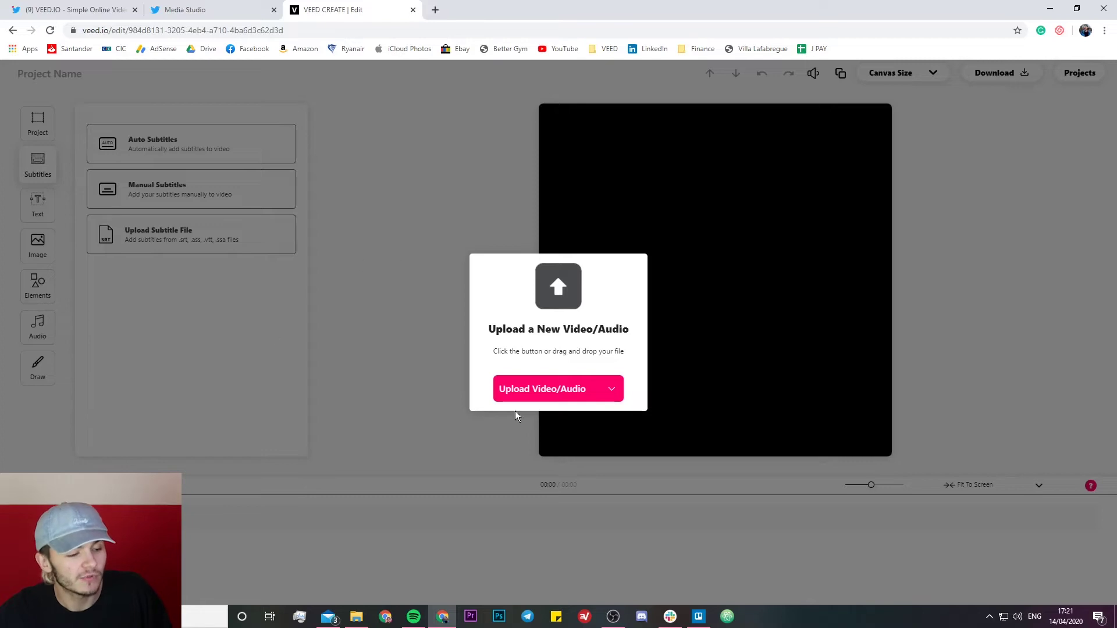
pyautogui.click(537, 392)
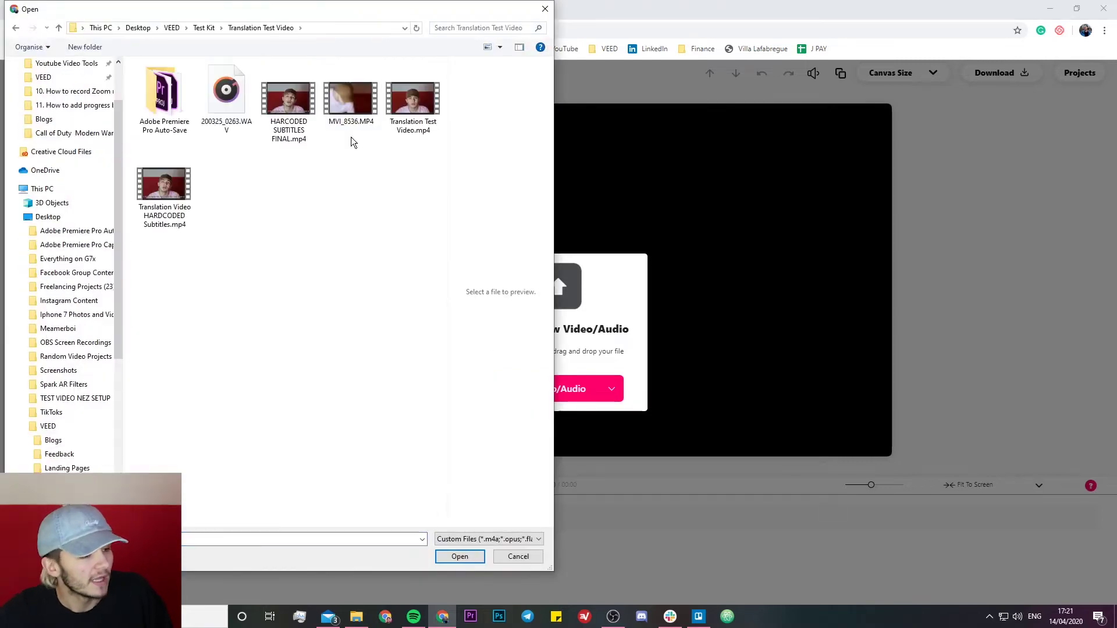
pyautogui.click(408, 96)
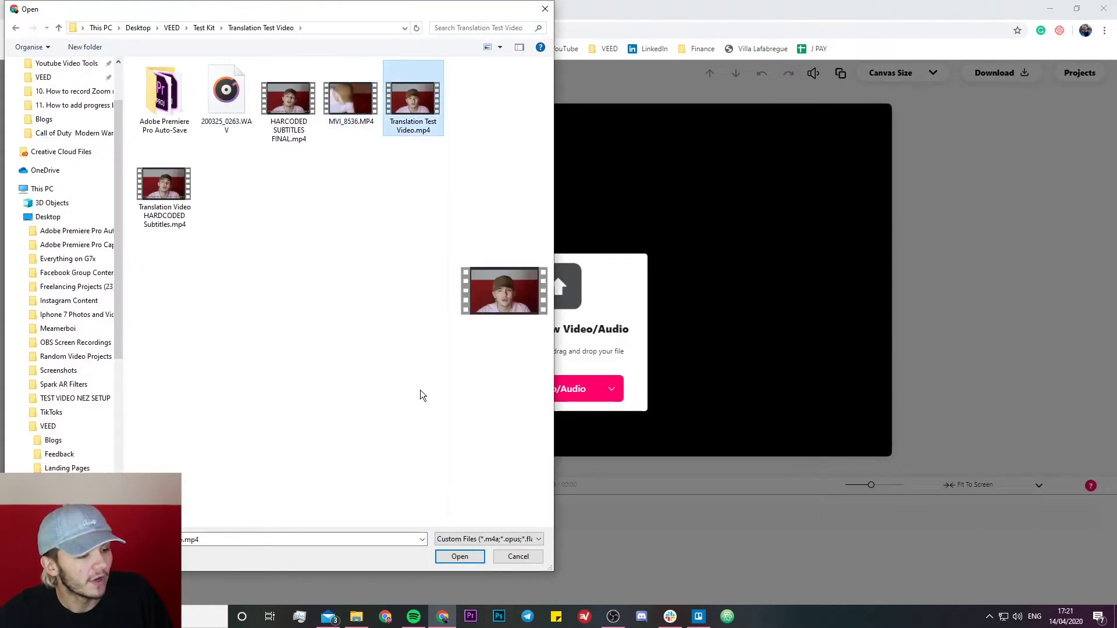
pyautogui.click(454, 558)
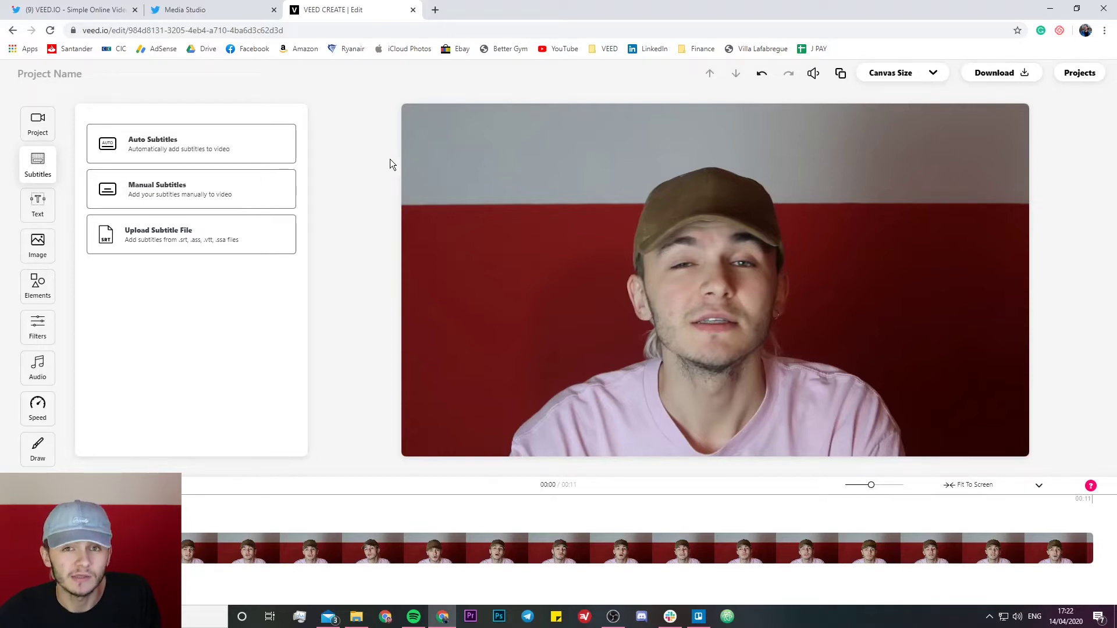
# - Run Auto Subtitles with English (United States) to transcribe the speech
pyautogui.click(204, 144)
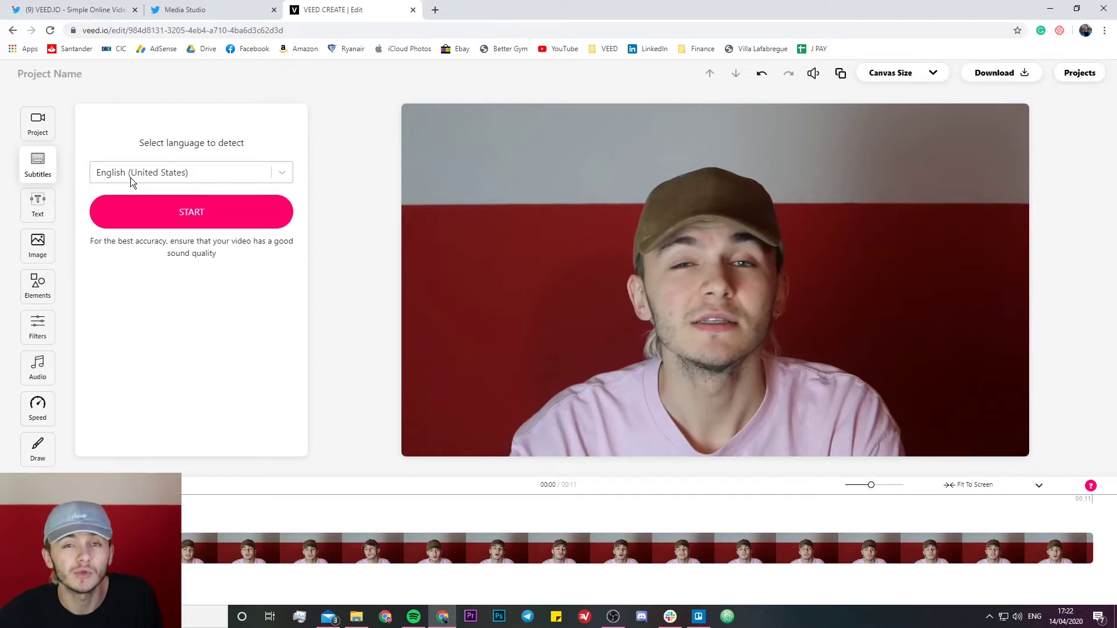
pyautogui.click(156, 218)
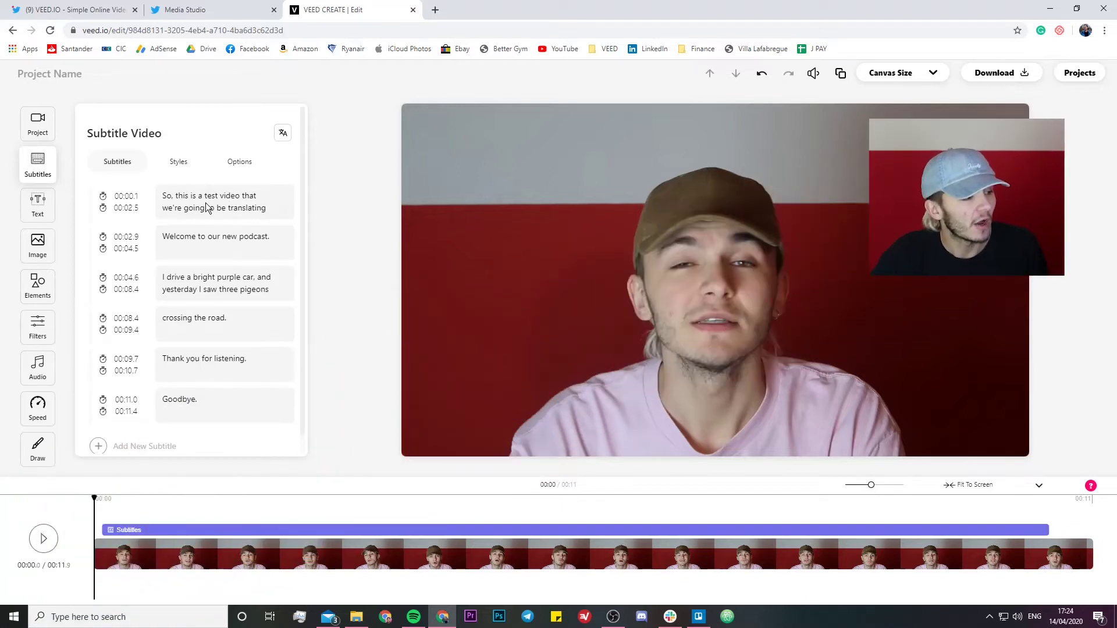
pyautogui.scroll(-1, 205, 209)
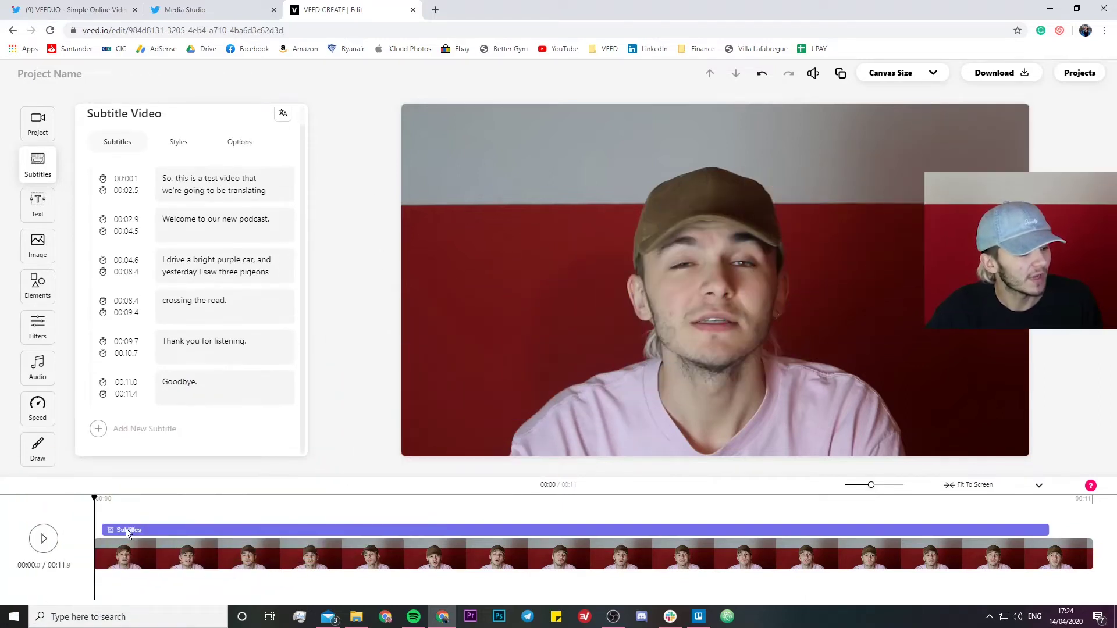
pyautogui.click(177, 501)
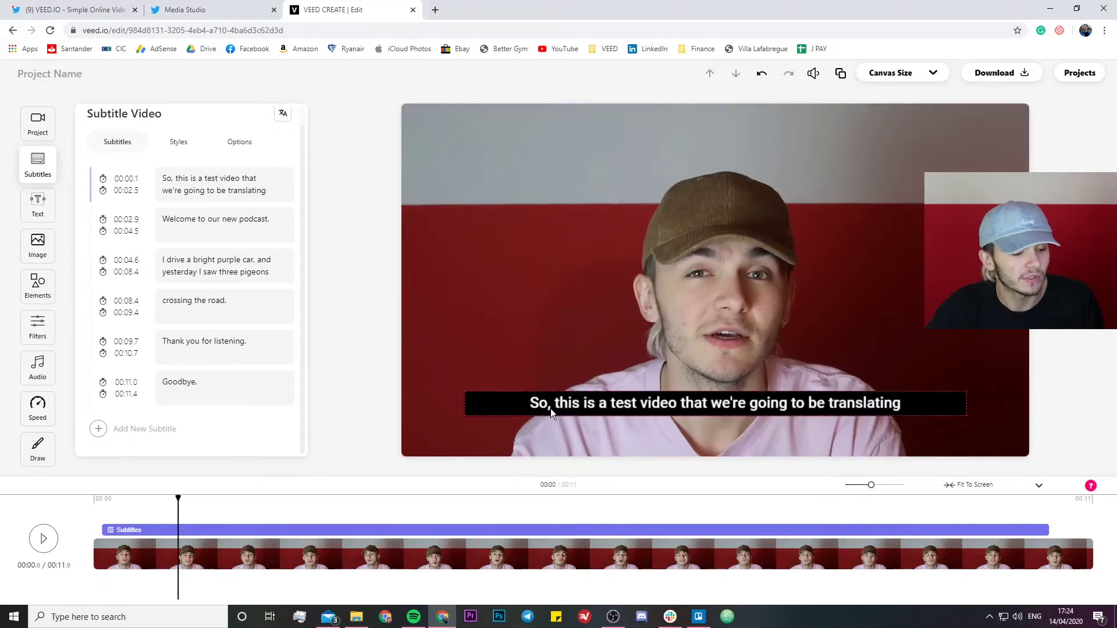
pyautogui.click(42, 539)
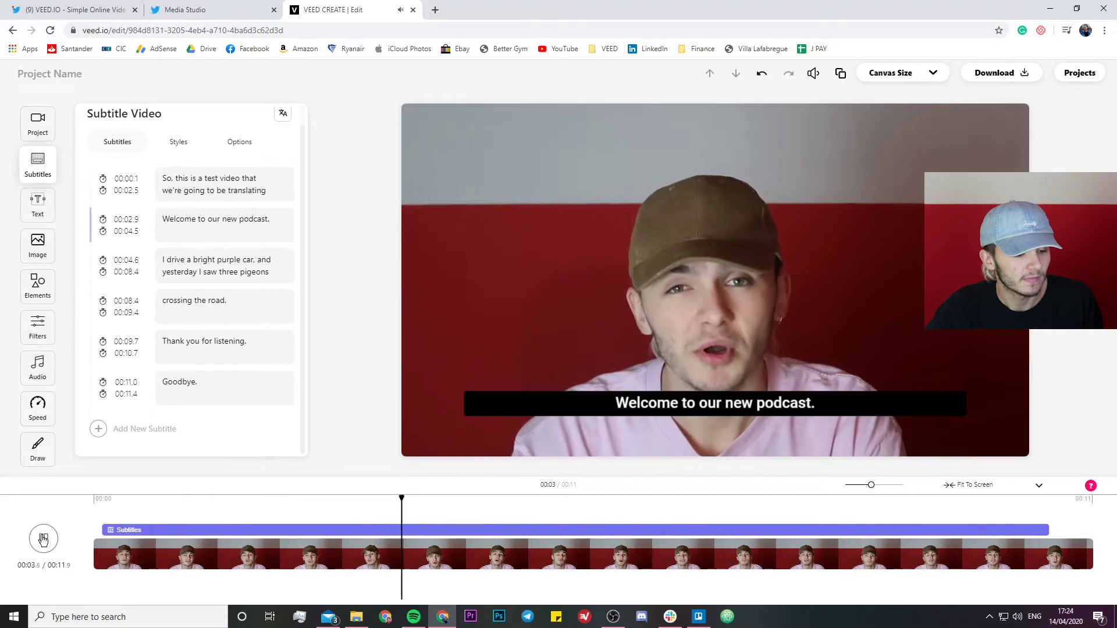
pyautogui.click(43, 539)
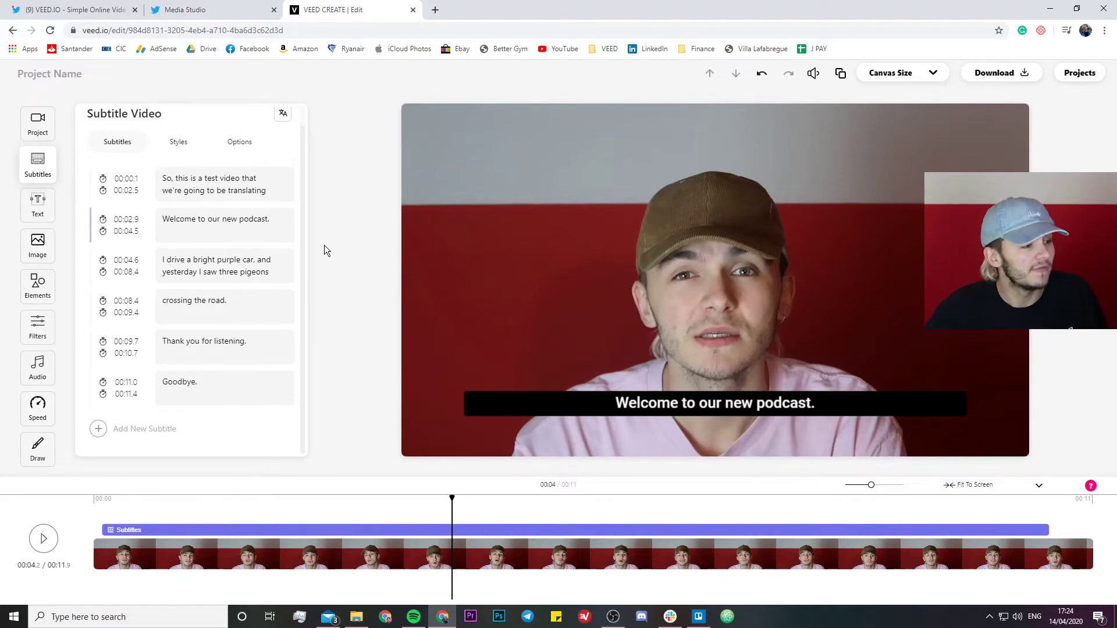
pyautogui.click(172, 142)
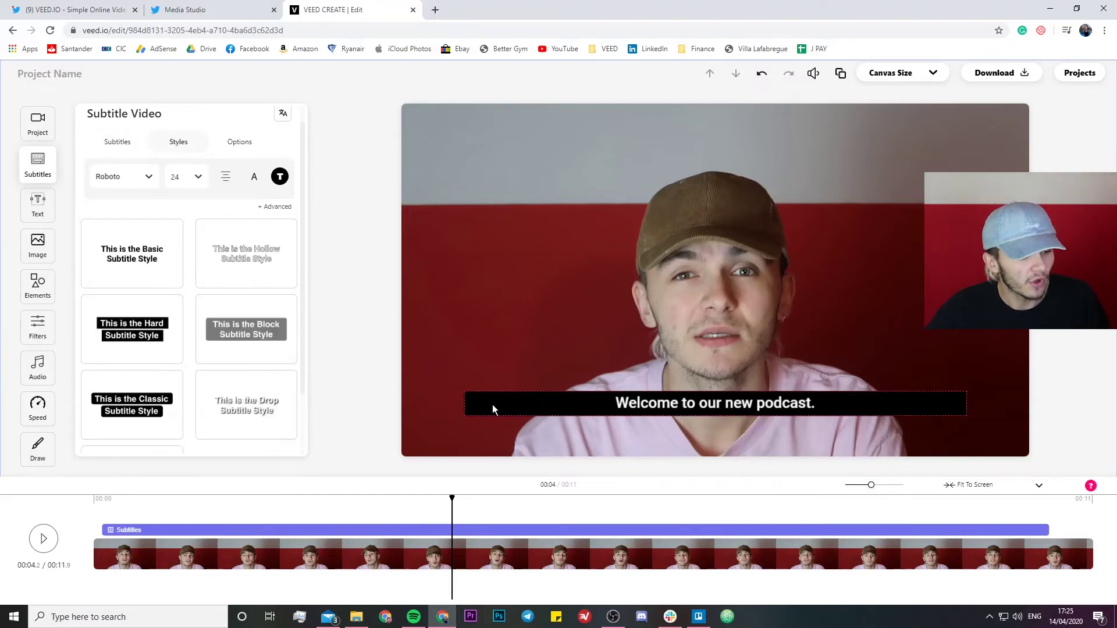
pyautogui.scroll(-2, 191, 317)
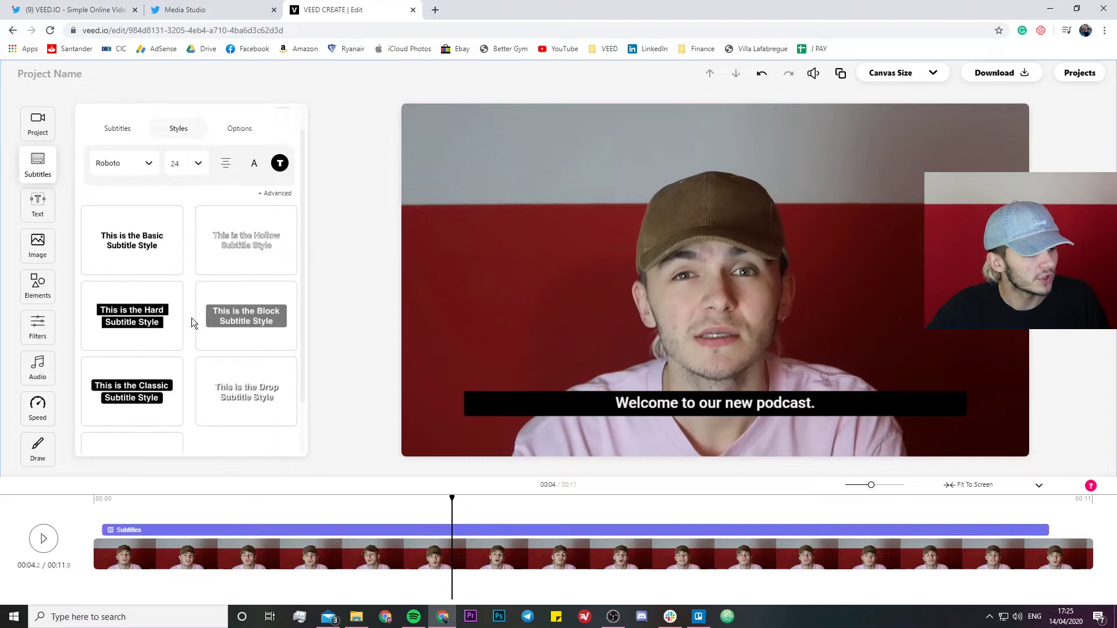
# - Try the Drop and yellow Stylistic styles, keep white Drop, and set font size 36
pyautogui.click(253, 338)
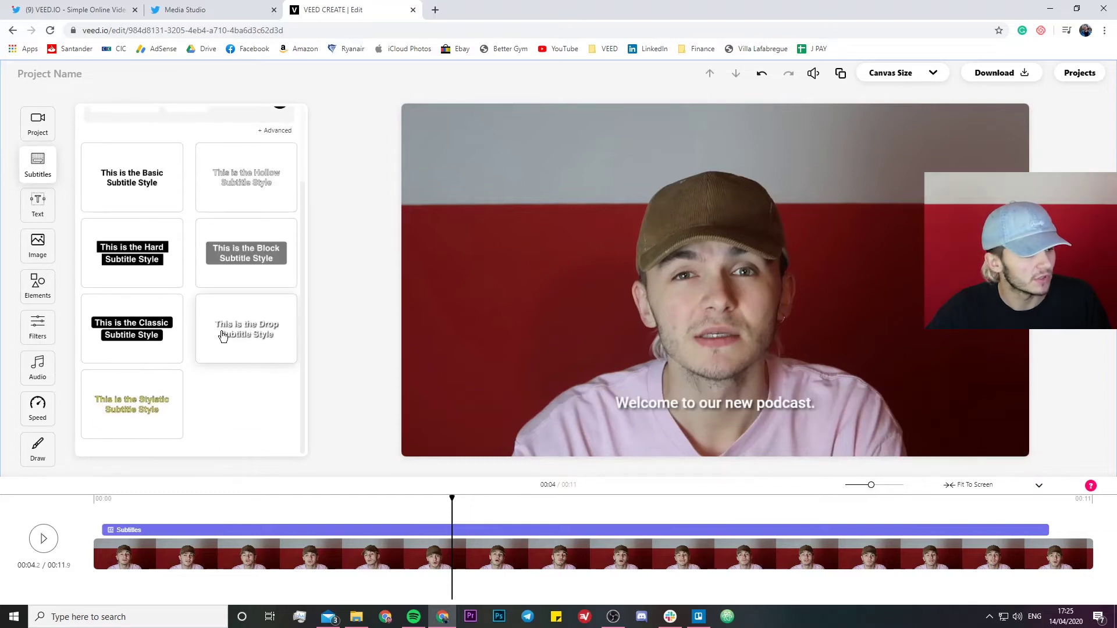
pyautogui.click(144, 410)
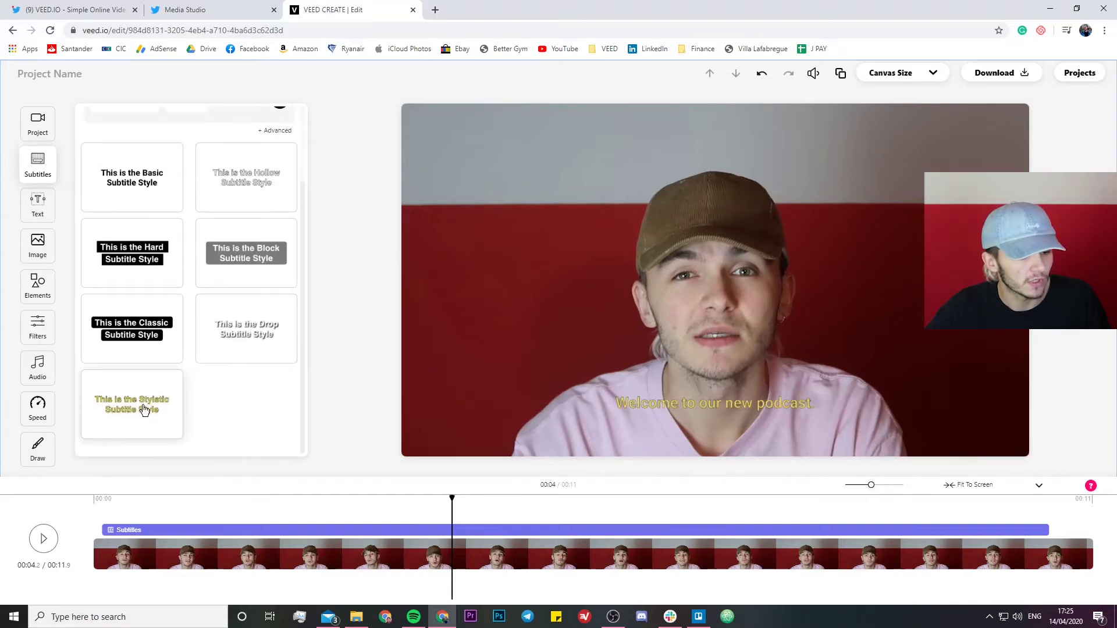
pyautogui.click(230, 334)
pyautogui.scroll(3, 188, 219)
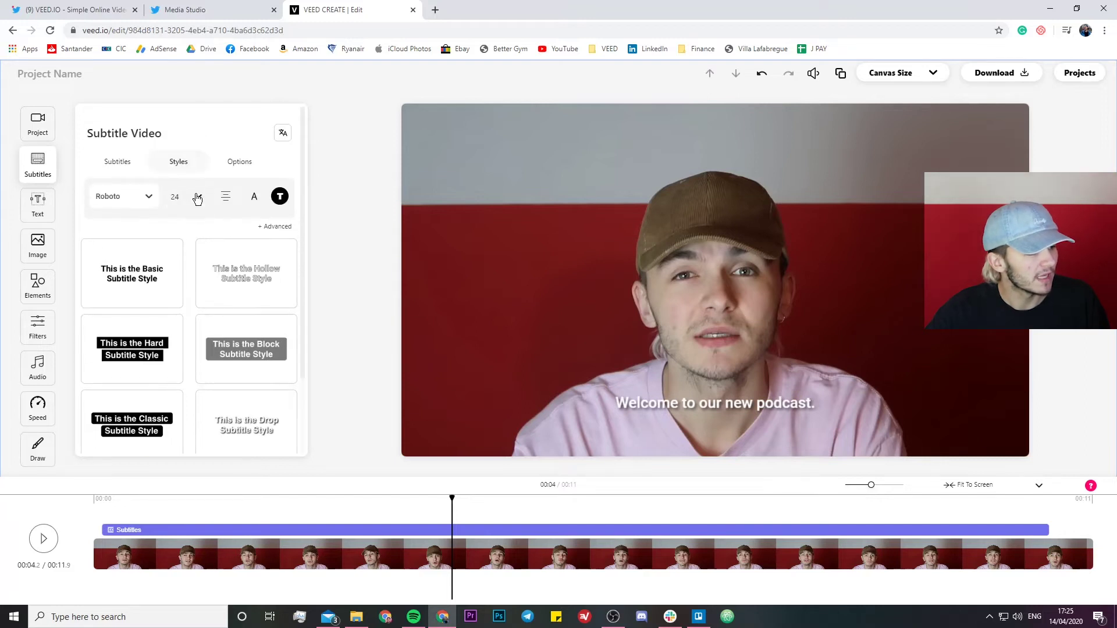
pyautogui.click(197, 198)
pyautogui.click(185, 295)
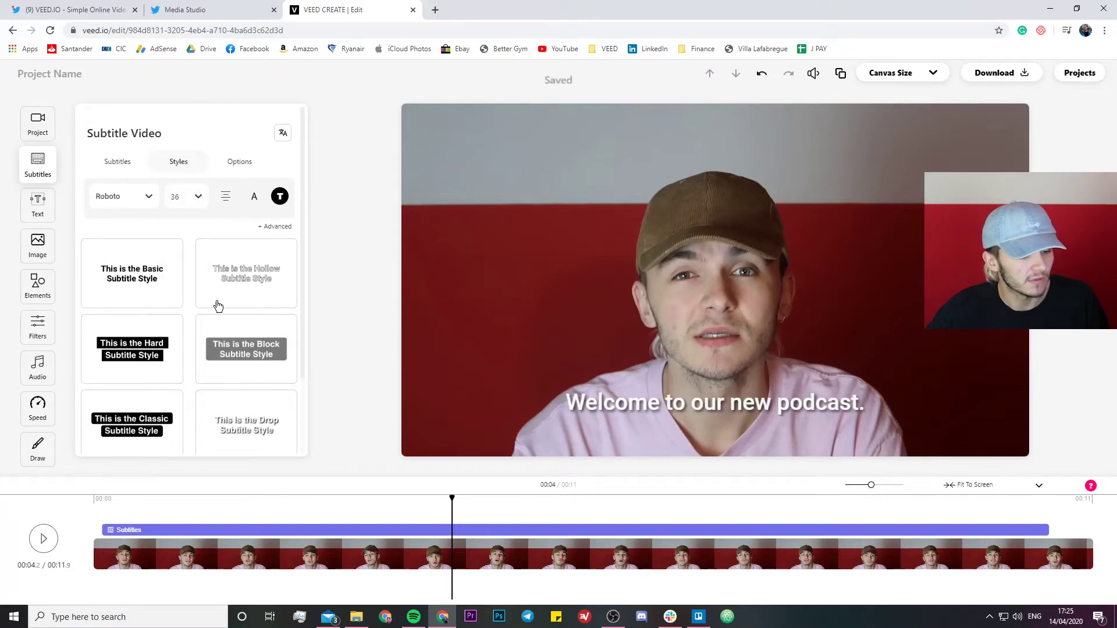
# - Narrow and centre the first subtitle box, then preview the captions in playback
pyautogui.click(217, 503)
pyautogui.click(489, 397)
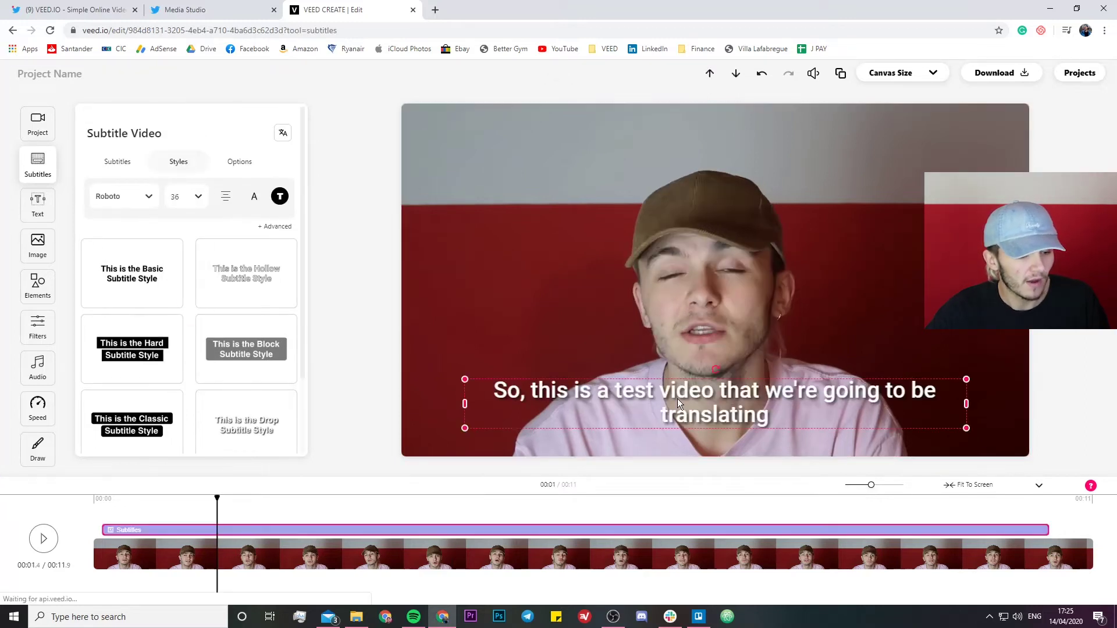
pyautogui.moveTo(468, 402)
pyautogui.mouseDown()
pyautogui.moveTo(606, 402)
pyautogui.moveTo(588, 401)
pyautogui.mouseUp()
pyautogui.moveTo(761, 395); pyautogui.dragTo(718, 398)
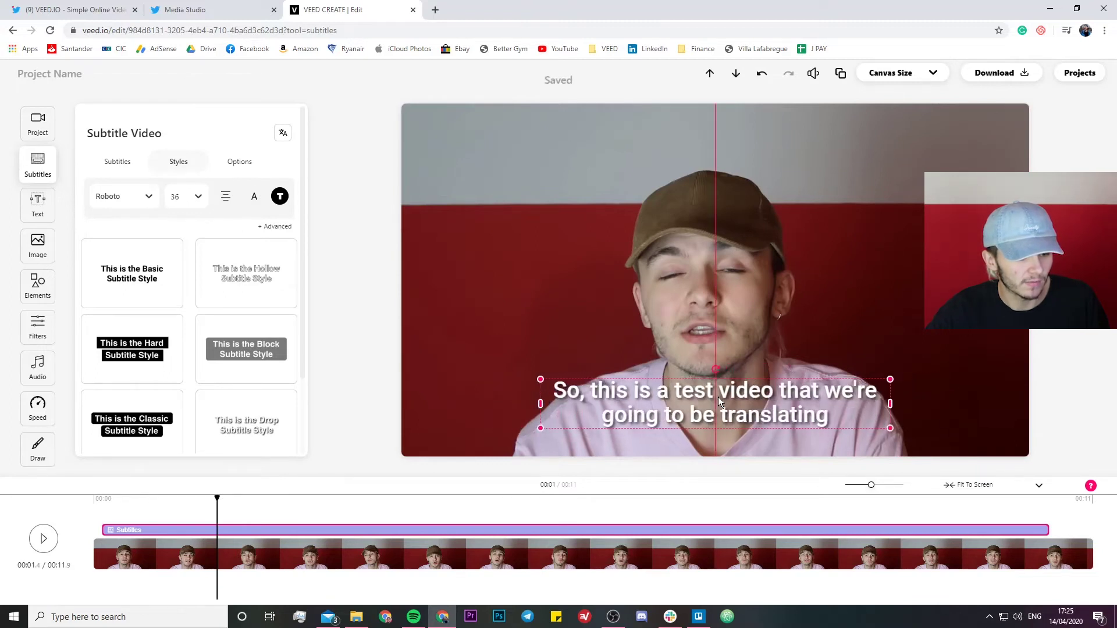
pyautogui.click(41, 541)
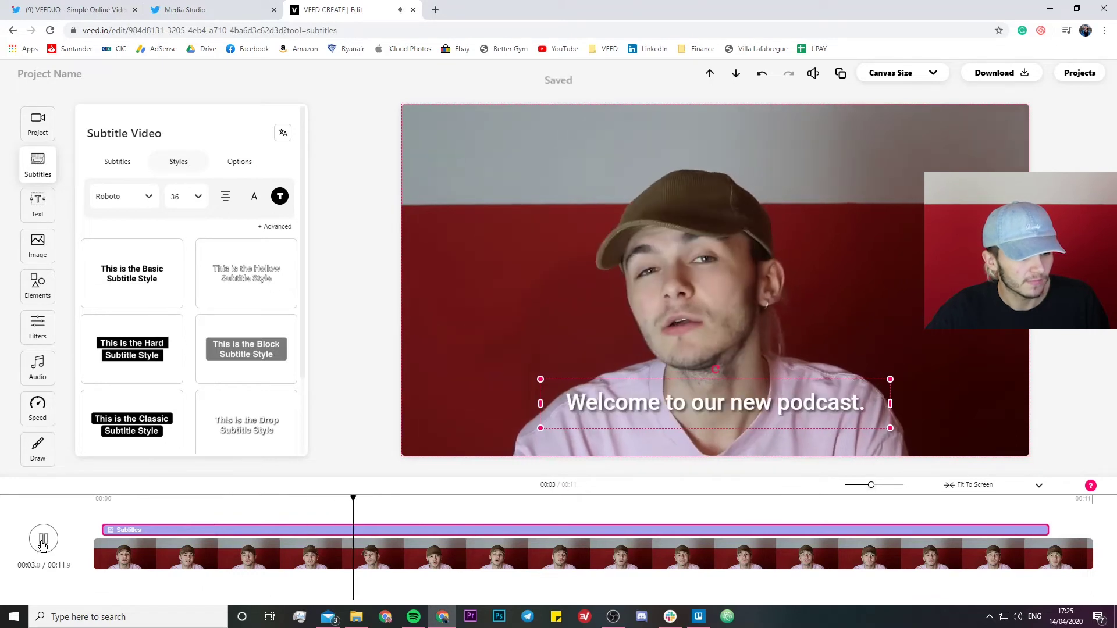
pyautogui.click(43, 540)
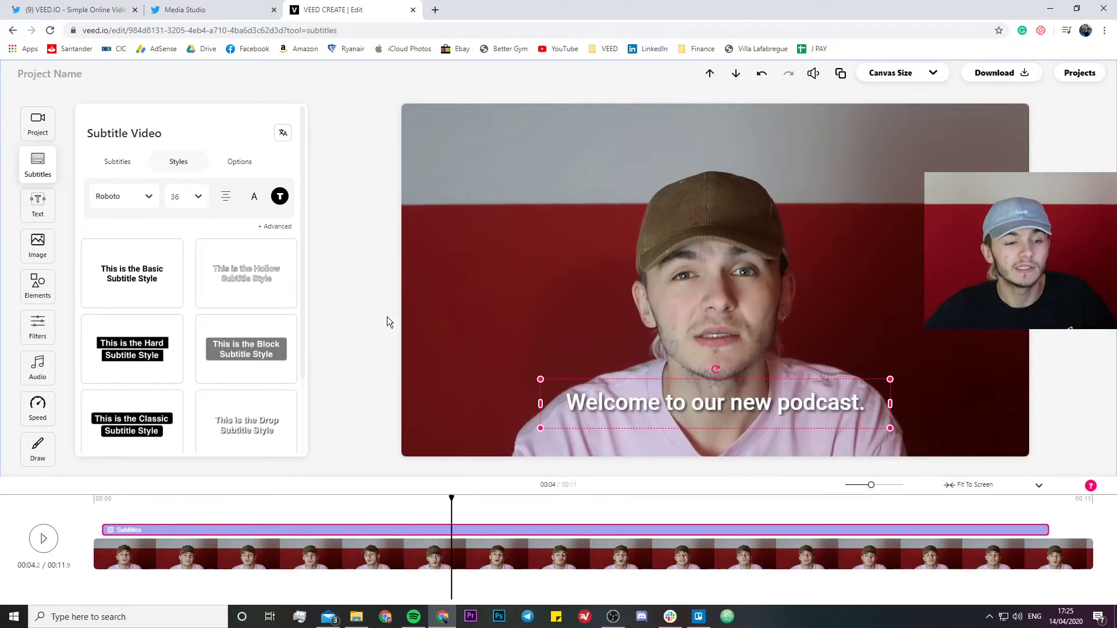
# - Switch the canvas to Square and scale the video to cover the whole frame
pyautogui.click(921, 71)
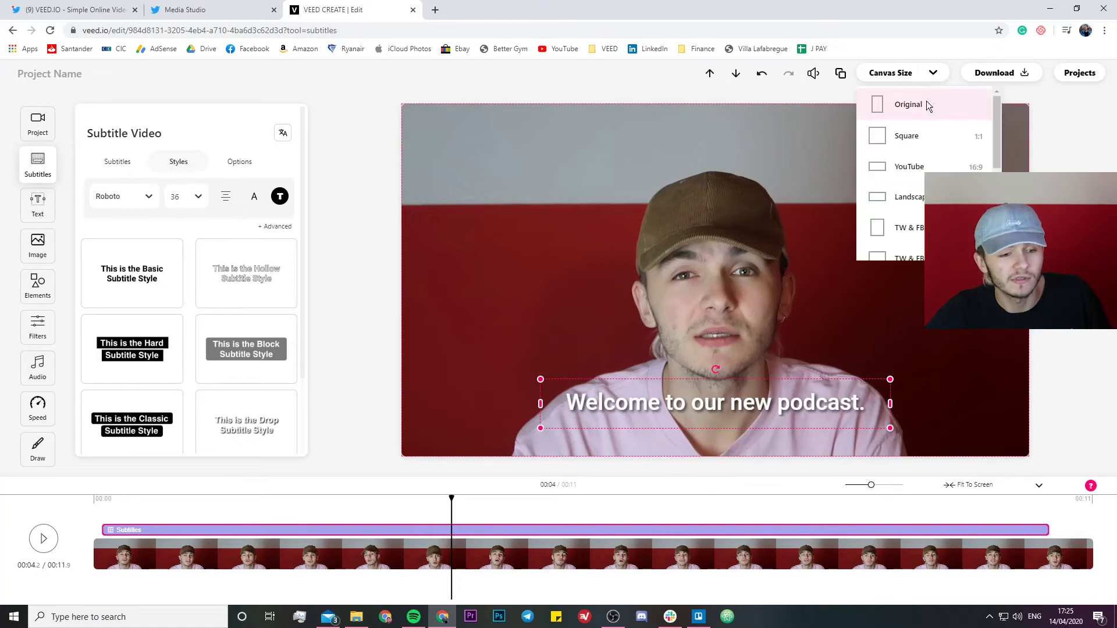
pyautogui.click(924, 132)
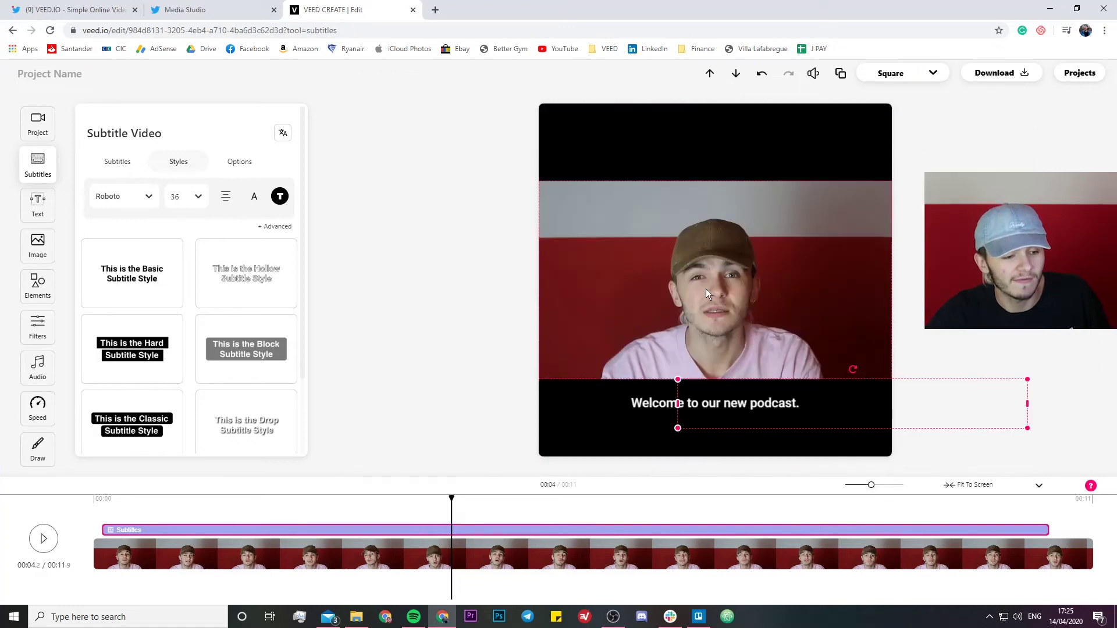
pyautogui.click(701, 272)
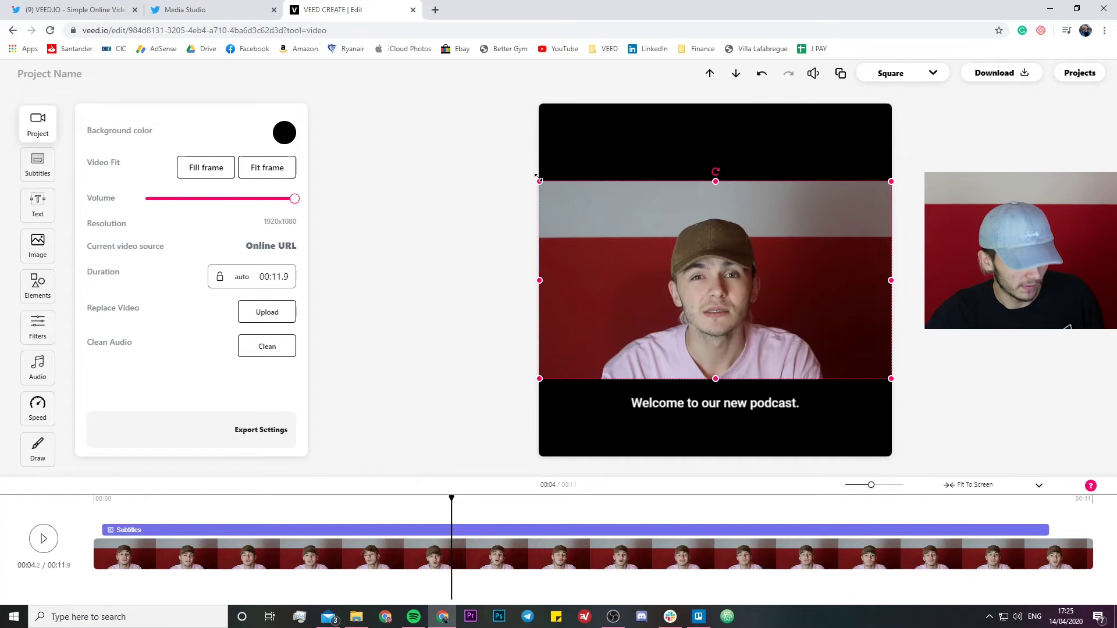
pyautogui.moveTo(538, 179); pyautogui.dragTo(292, 40)
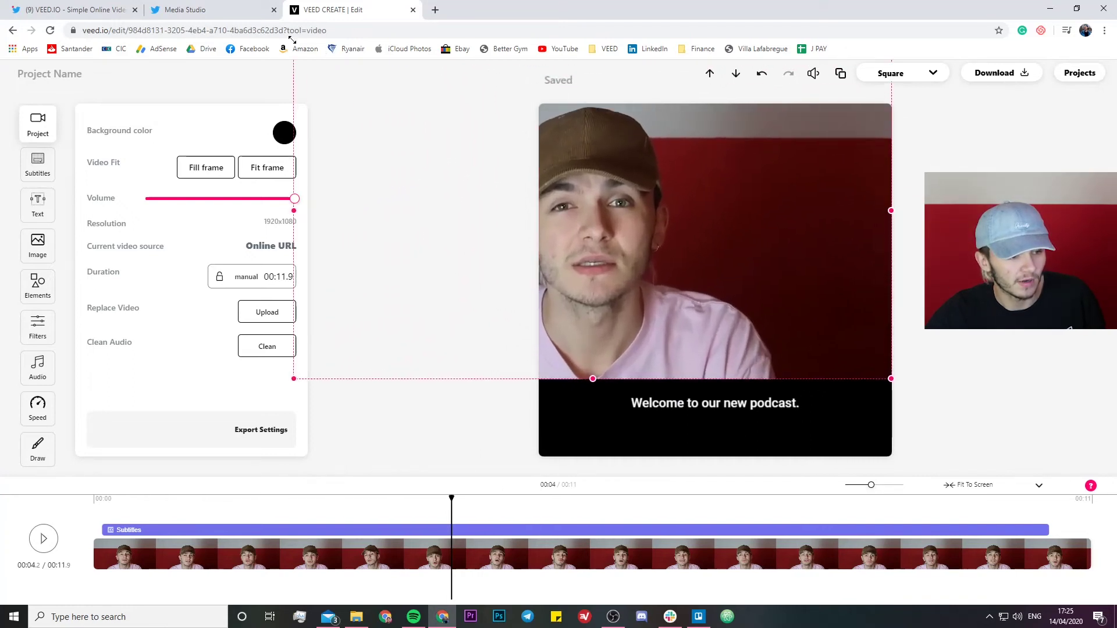
pyautogui.moveTo(572, 174); pyautogui.dragTo(671, 236)
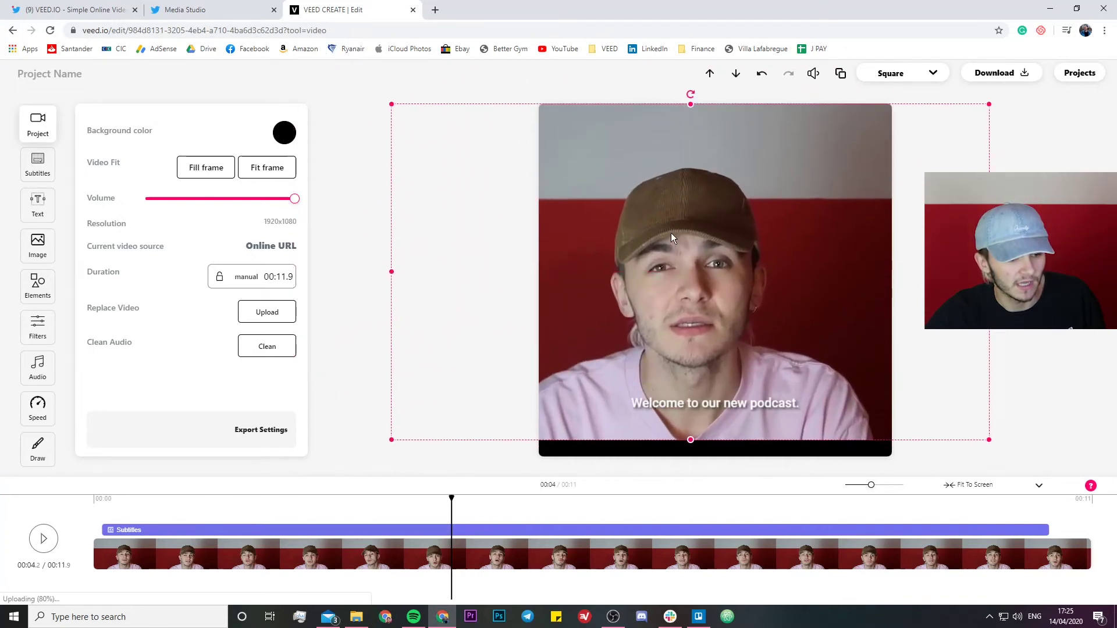
pyautogui.moveTo(989, 440); pyautogui.dragTo(1019, 456)
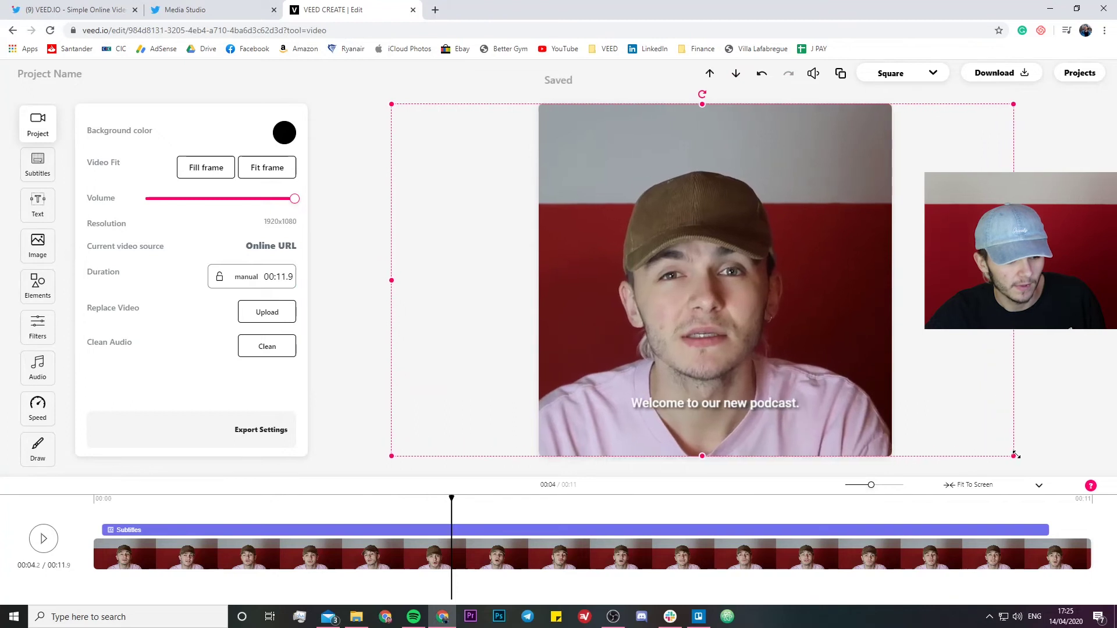
pyautogui.click(751, 406)
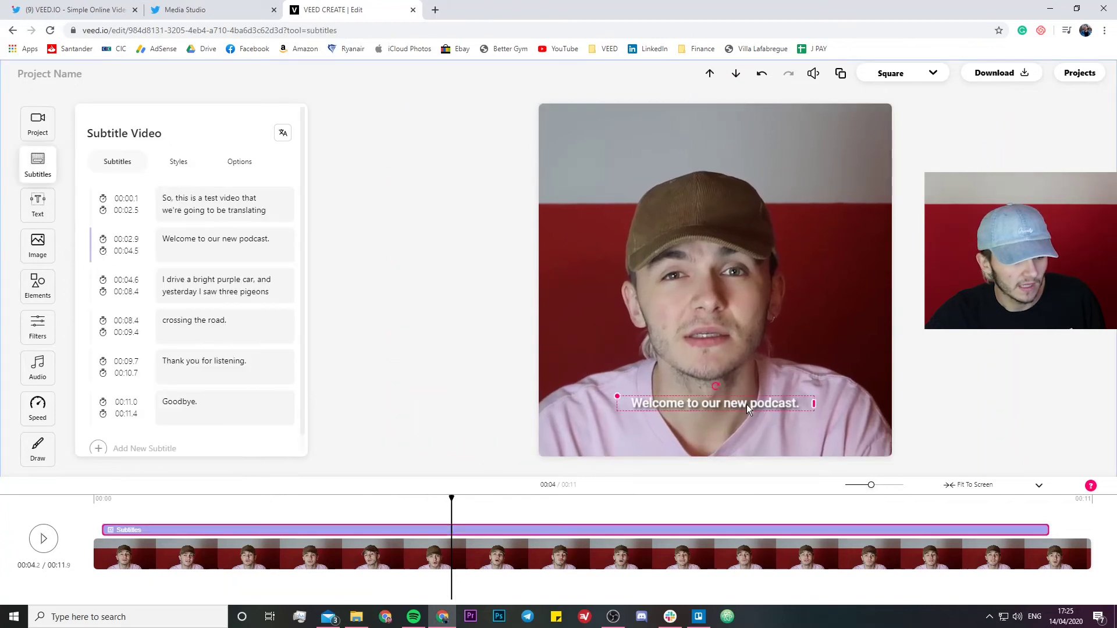
# - Move the subtitle lower and set the subtitle font size to 48
pyautogui.moveTo(746, 403); pyautogui.dragTo(748, 427)
pyautogui.click(178, 162)
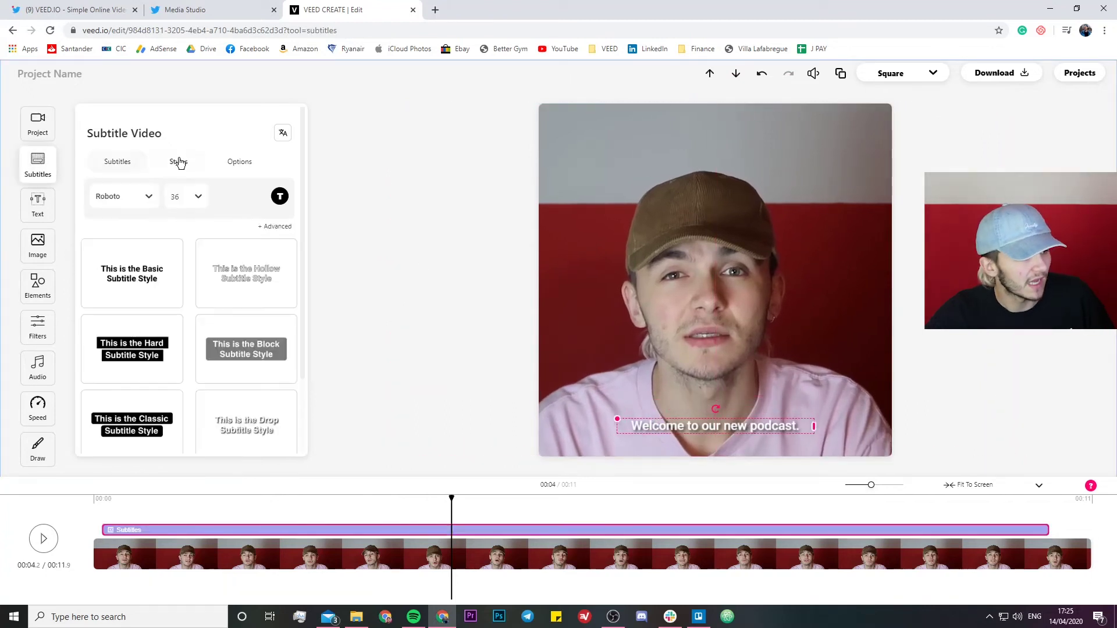
pyautogui.click(199, 199)
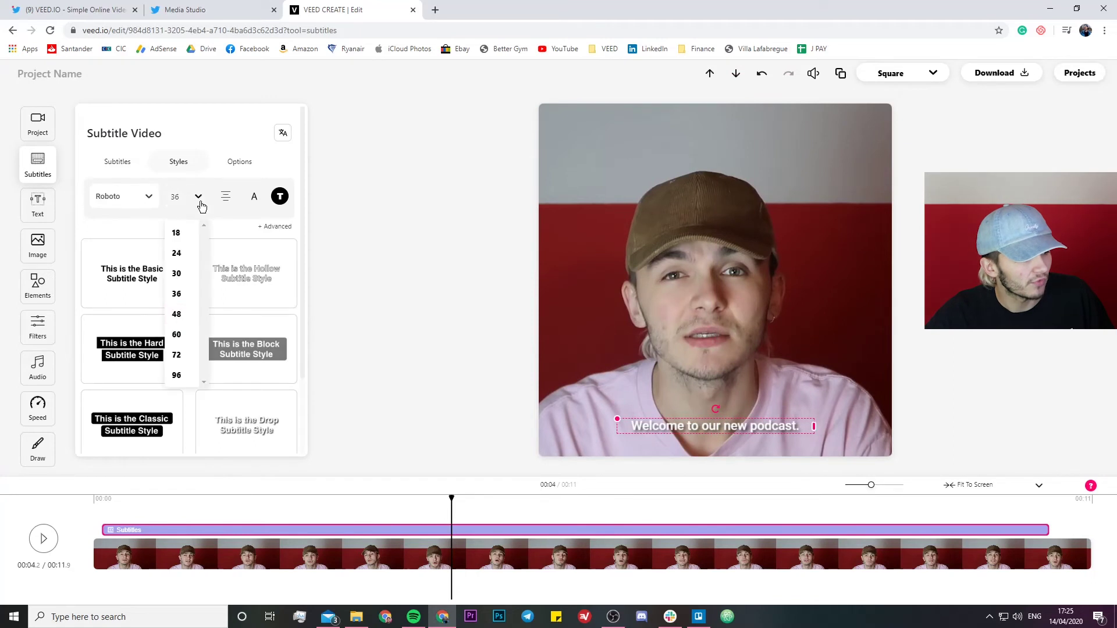
pyautogui.click(183, 314)
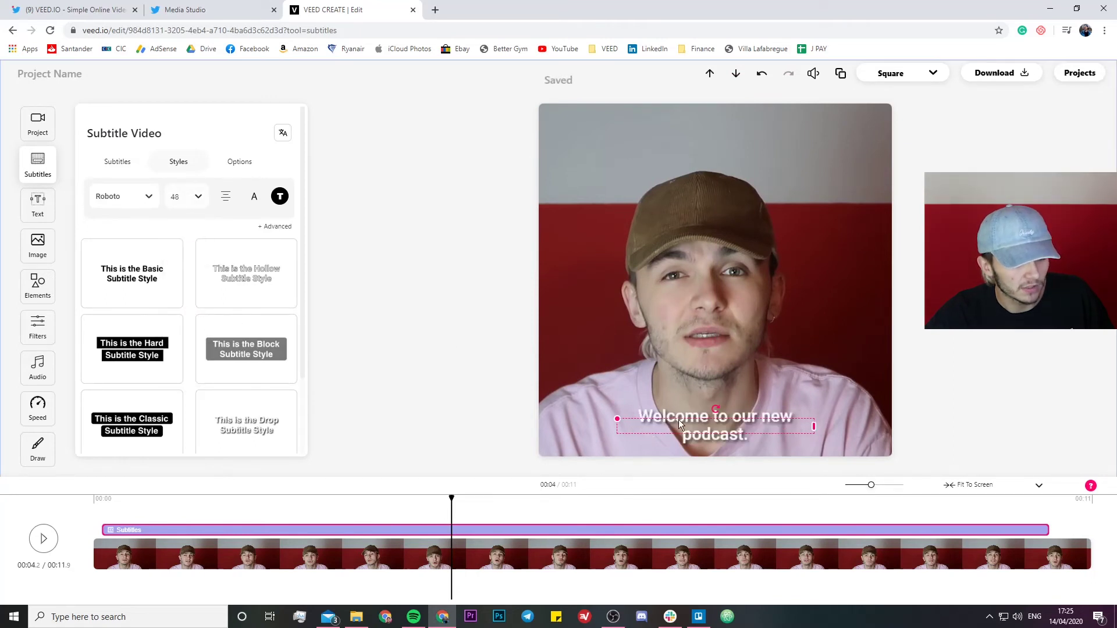
# - Widen the first subtitle box to two lines, re-centre it, and preview playback
pyautogui.click(148, 505)
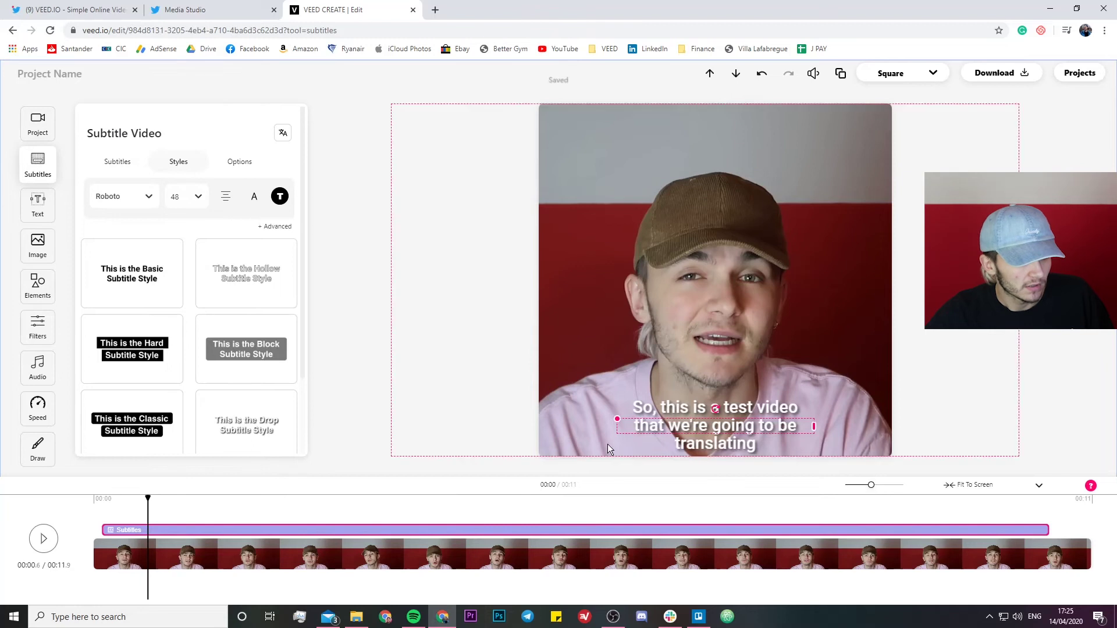
pyautogui.moveTo(617, 425); pyautogui.dragTo(559, 424)
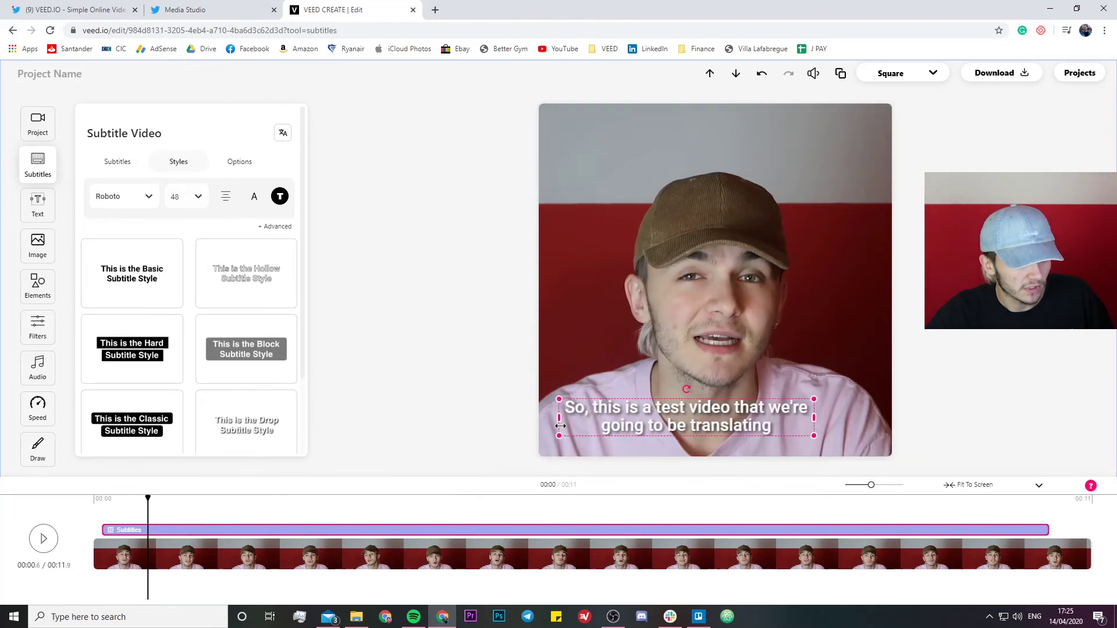
pyautogui.moveTo(642, 430); pyautogui.dragTo(684, 431)
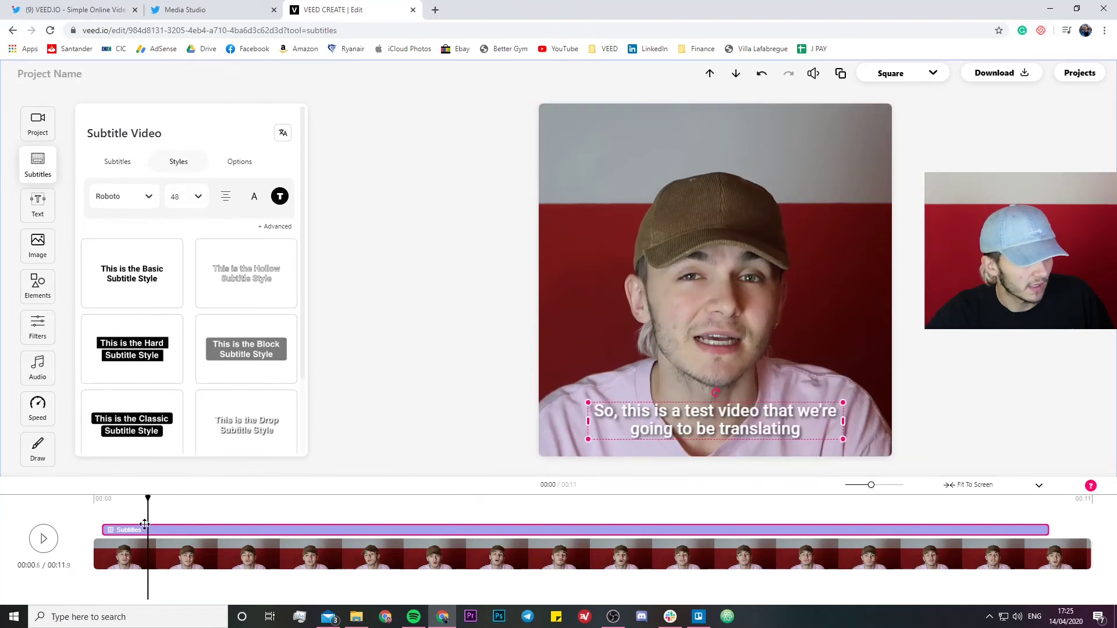
pyautogui.click(44, 539)
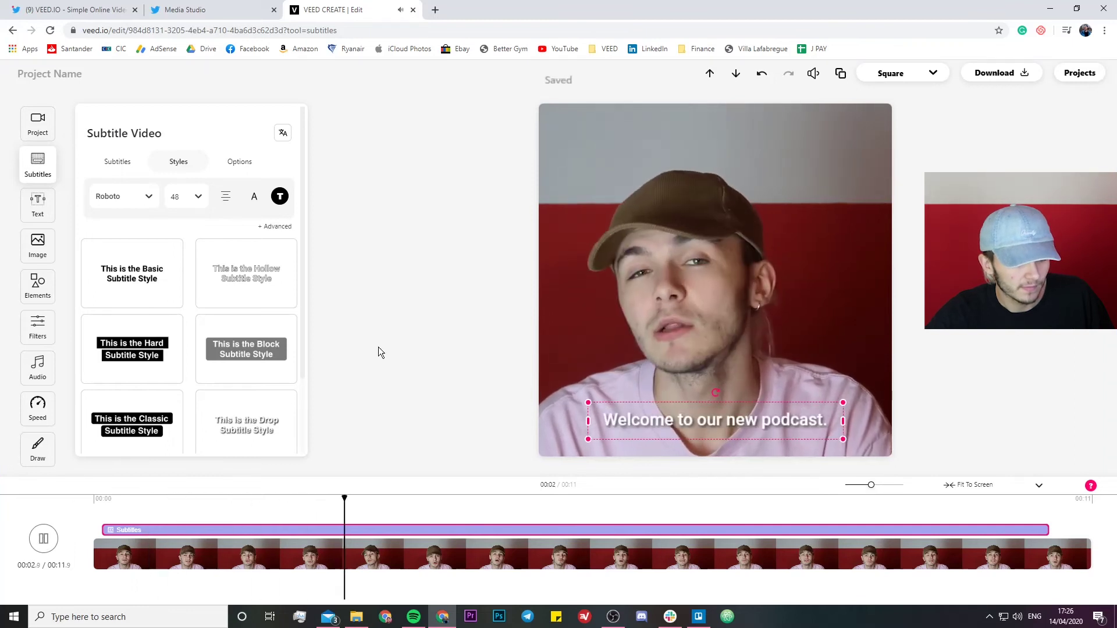
pyautogui.click(47, 541)
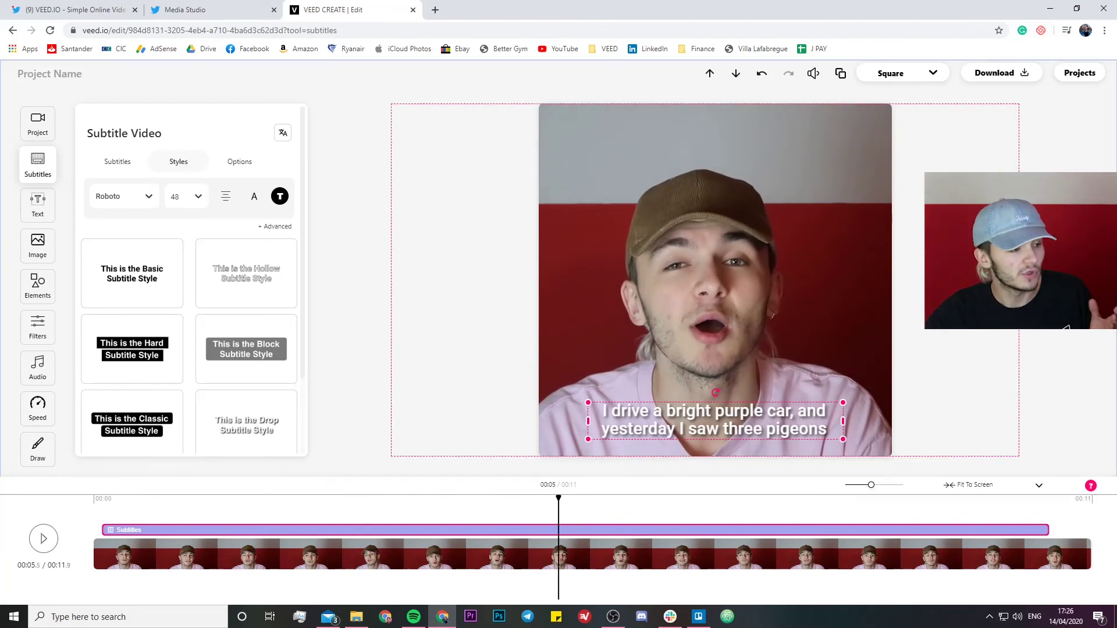
# - Check the font list without changing it, then show the translate and capitalise options
pyautogui.click(150, 199)
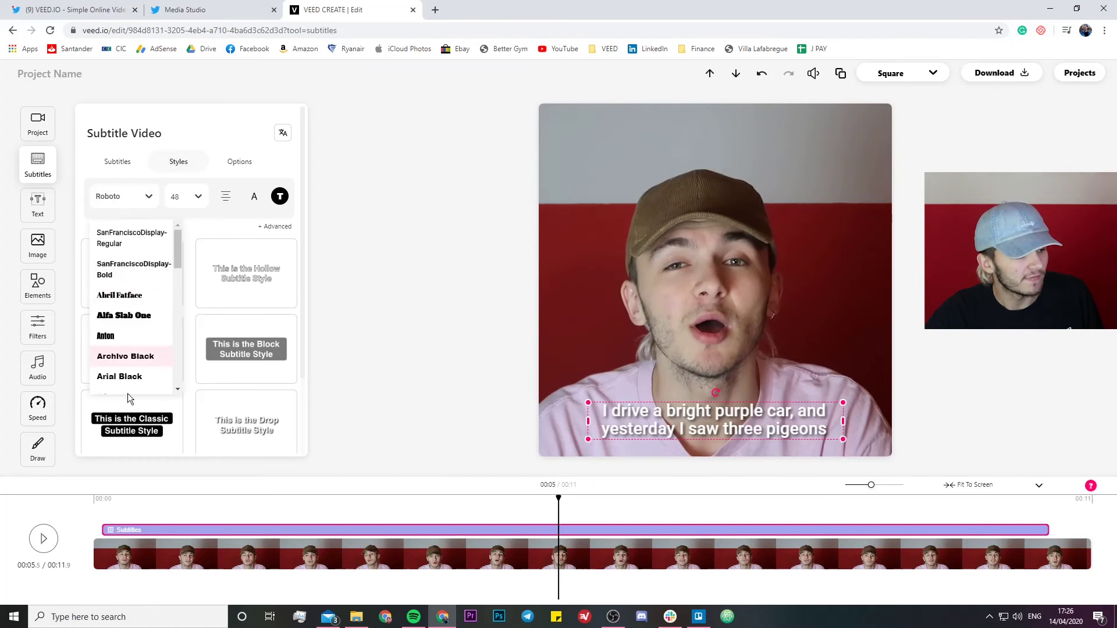
pyautogui.click(381, 238)
pyautogui.click(242, 165)
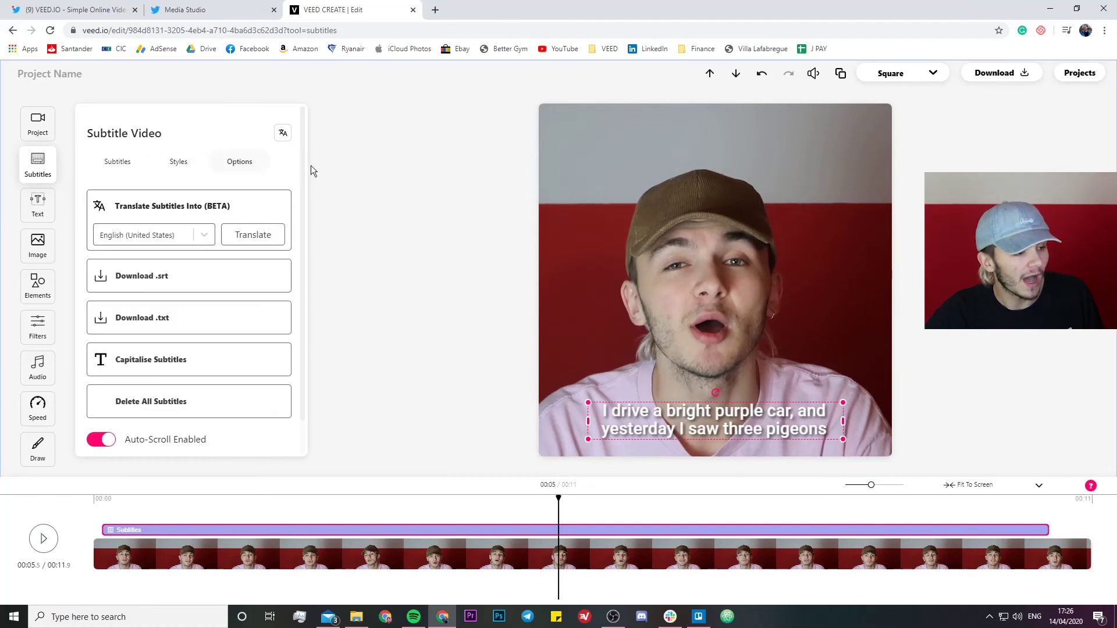
# - Render the square captioned video using the Download button
pyautogui.click(1021, 75)
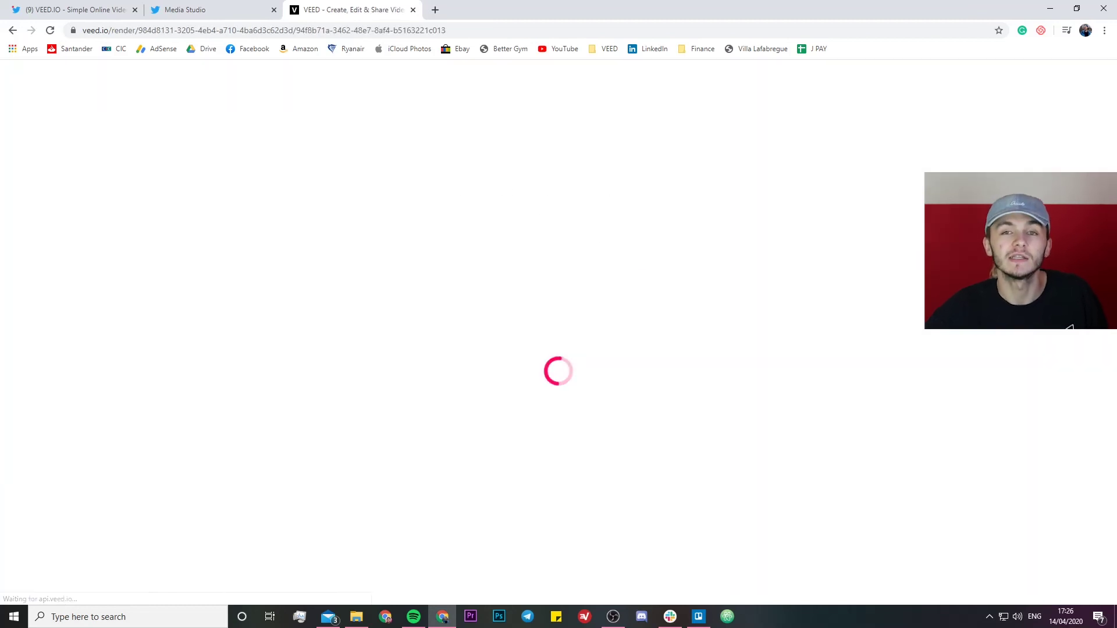